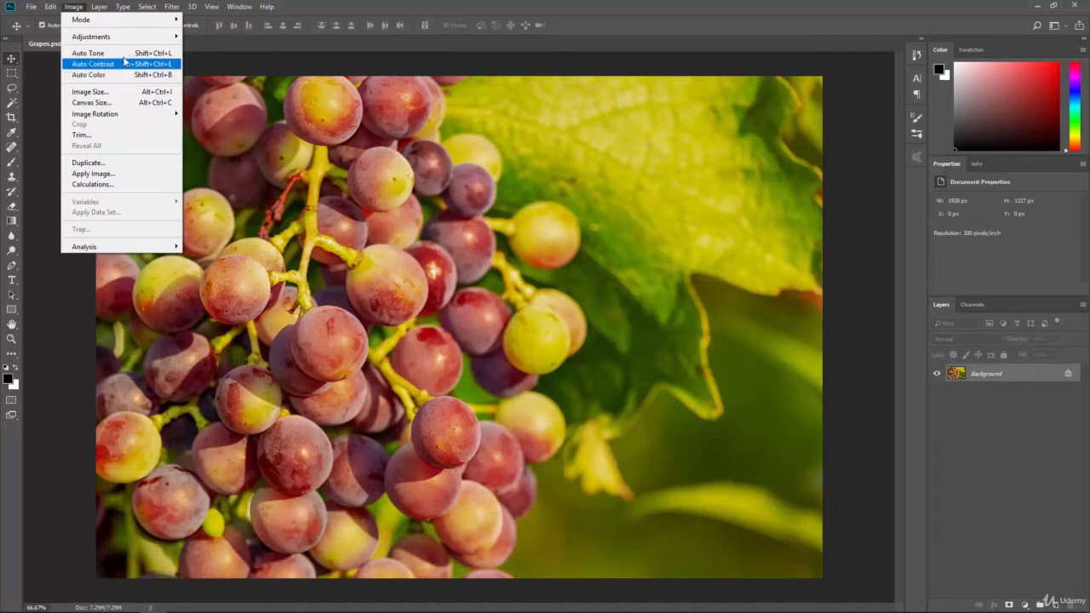
mouse_move(146, 39)
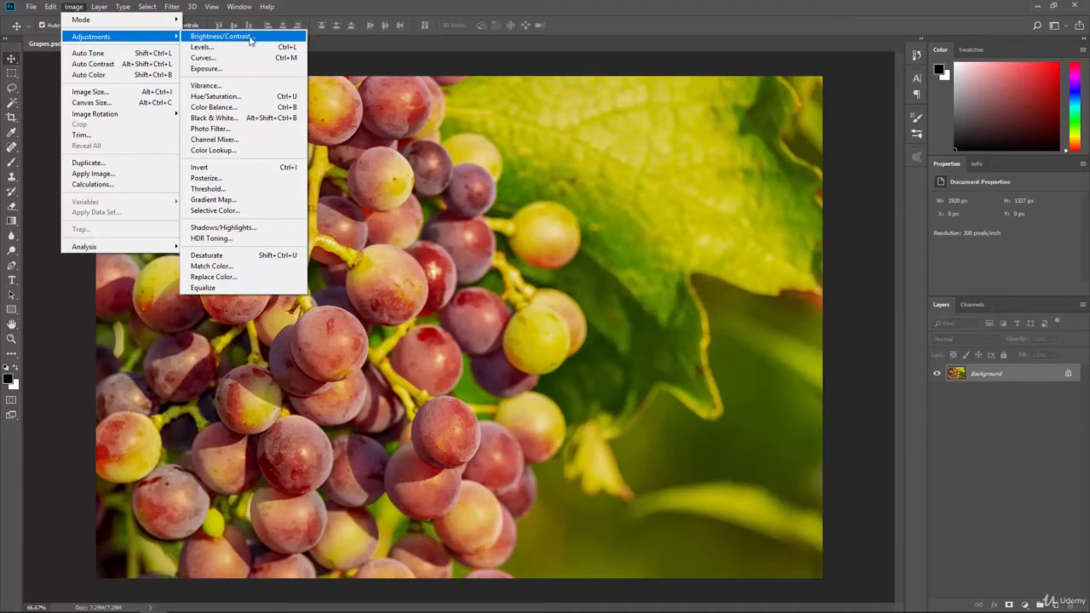
click(250, 39)
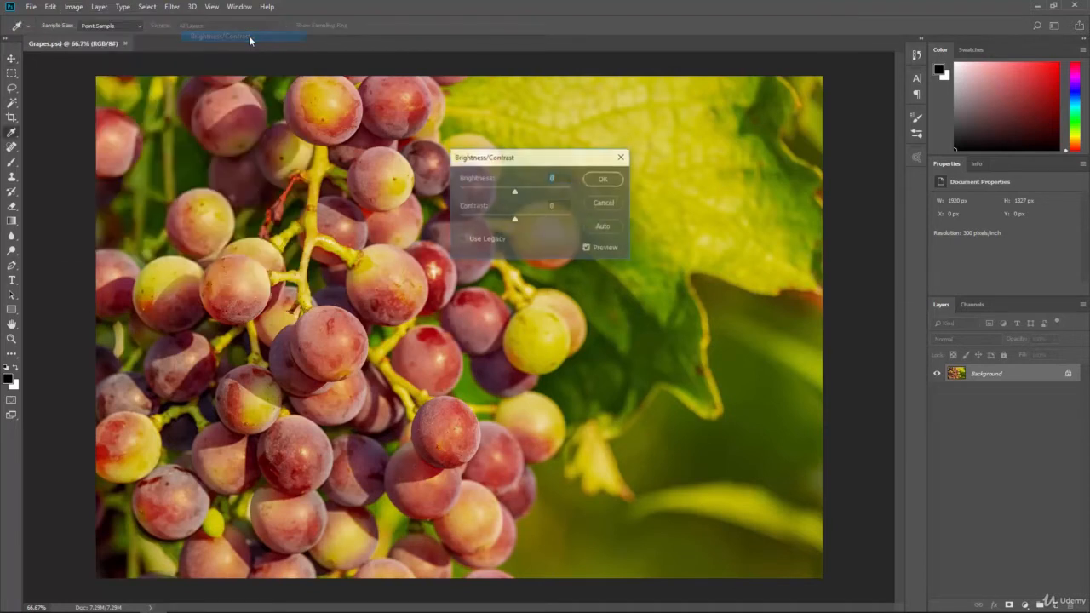
drag(513, 159, 664, 93)
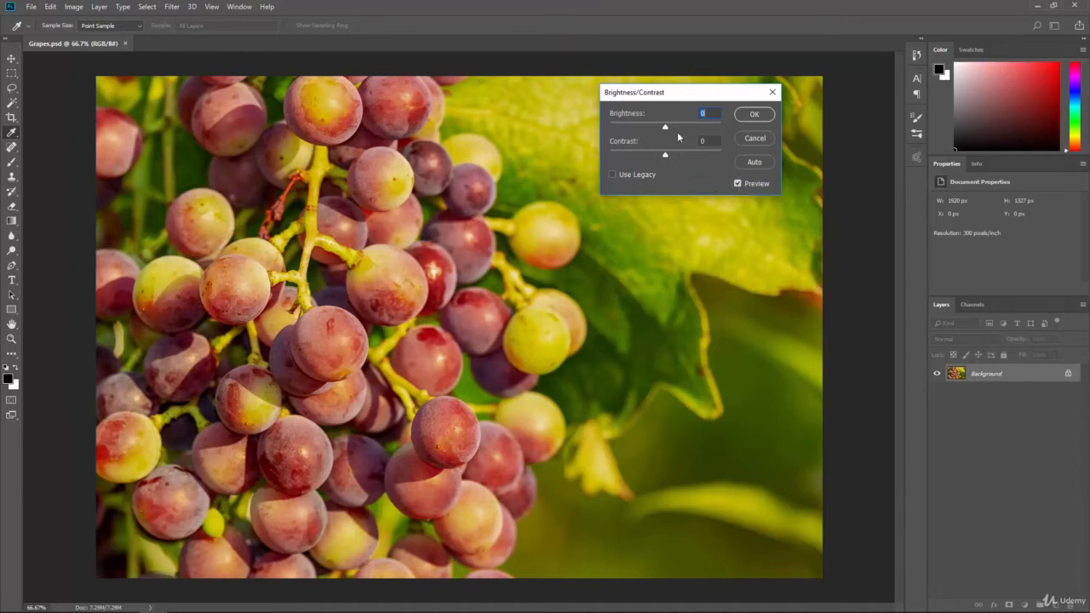
drag(669, 127, 729, 154)
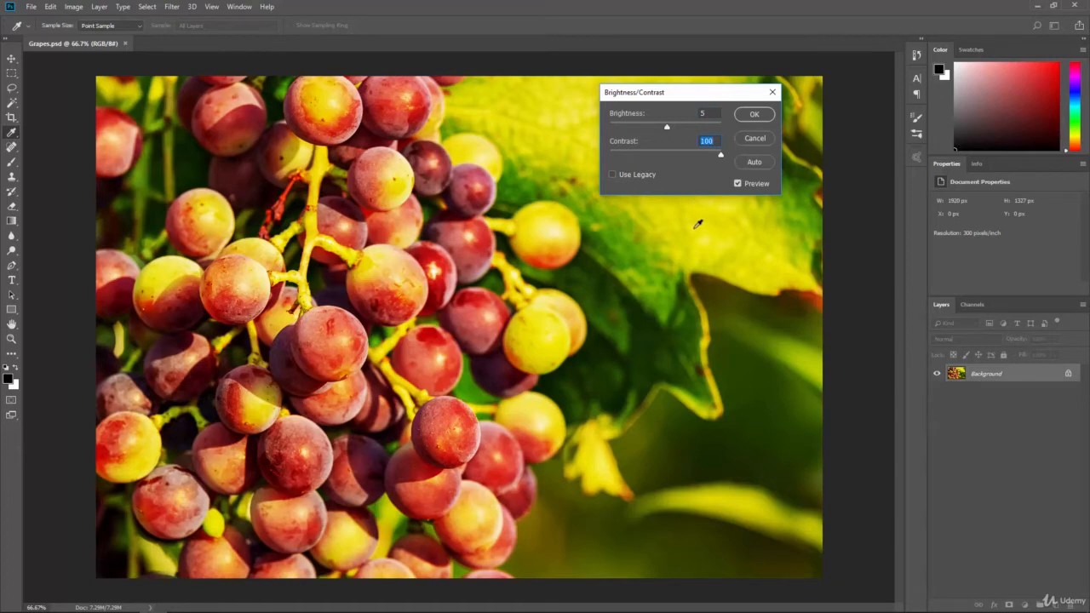
drag(723, 160, 612, 160)
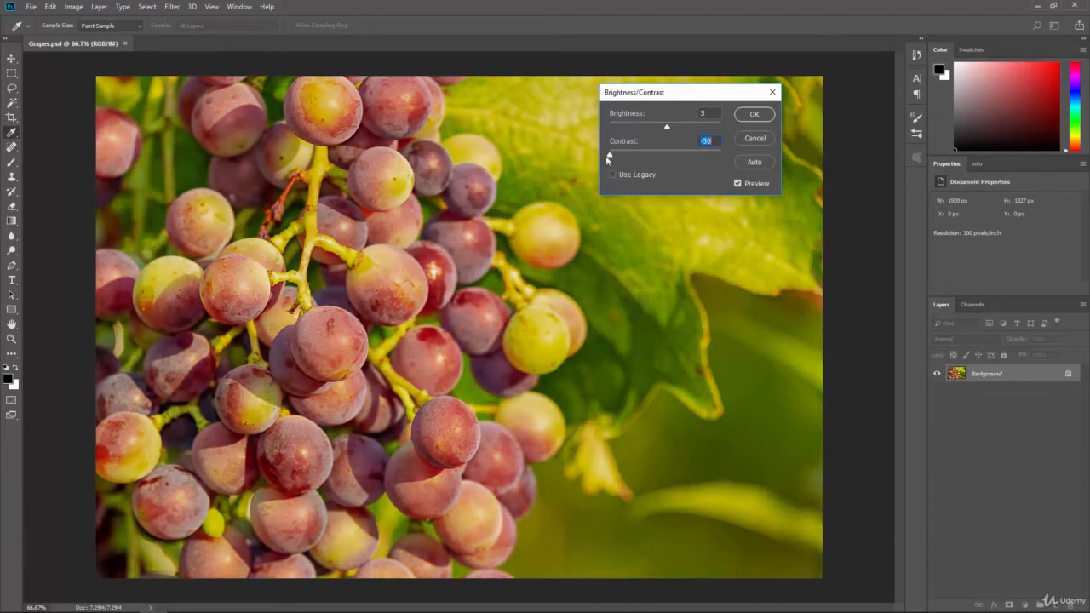
drag(611, 156, 666, 130)
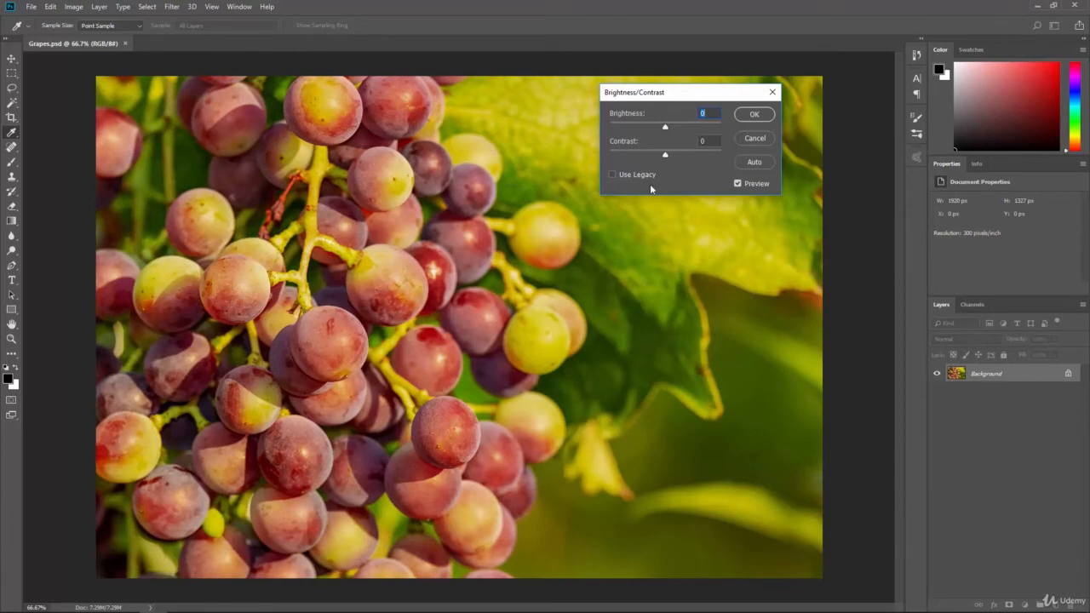
click(753, 142)
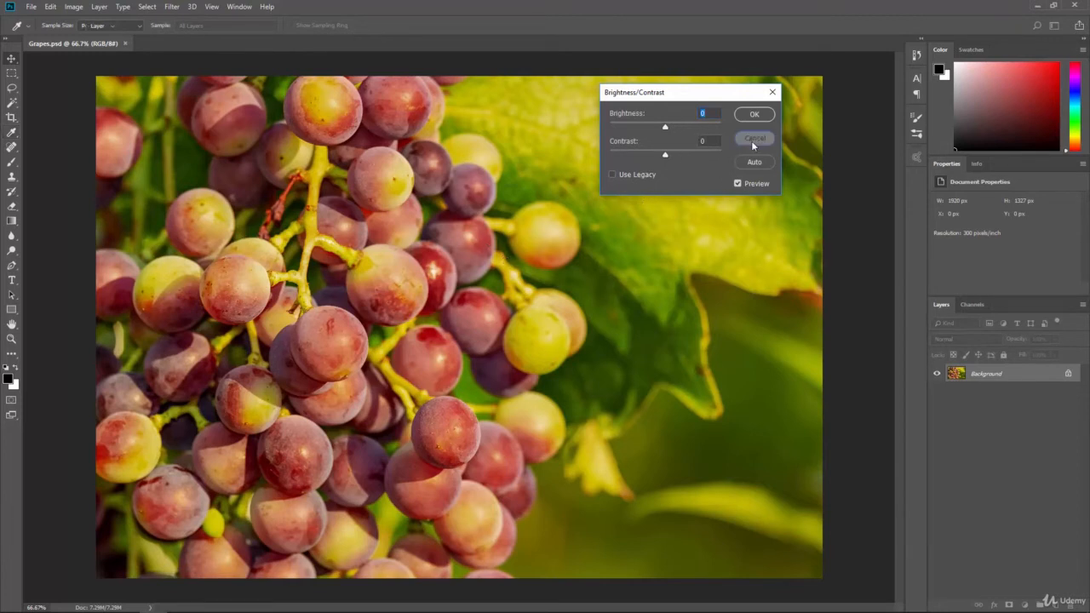
Duplicate the Background layer and apply Brightness/Contrast to the copy with brightness 20 and contrast about 85.
drag(988, 376, 1055, 605)
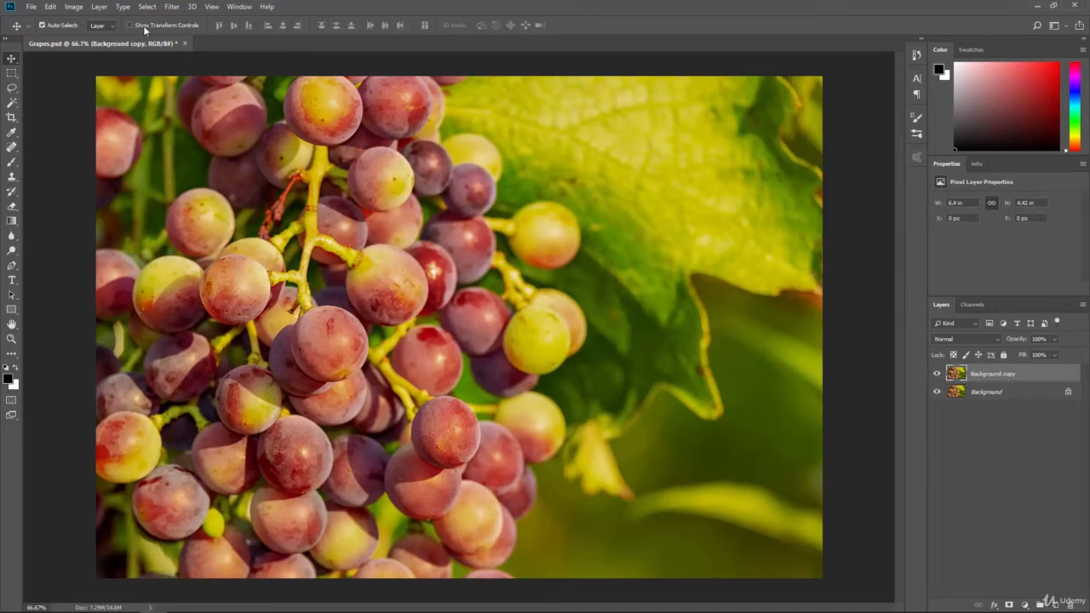
click(71, 9)
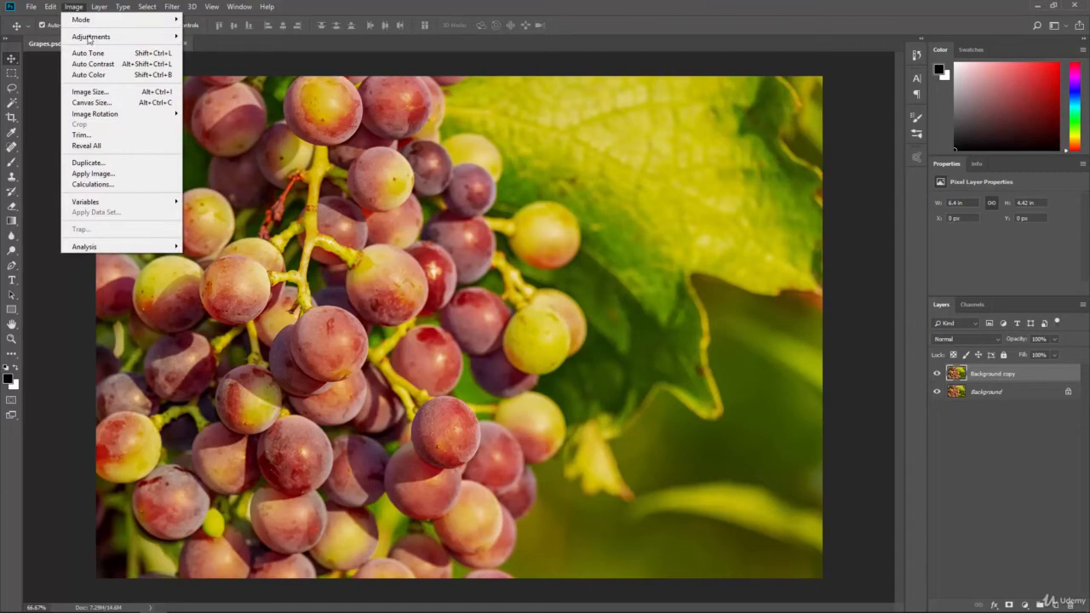
mouse_move(91, 38)
click(222, 36)
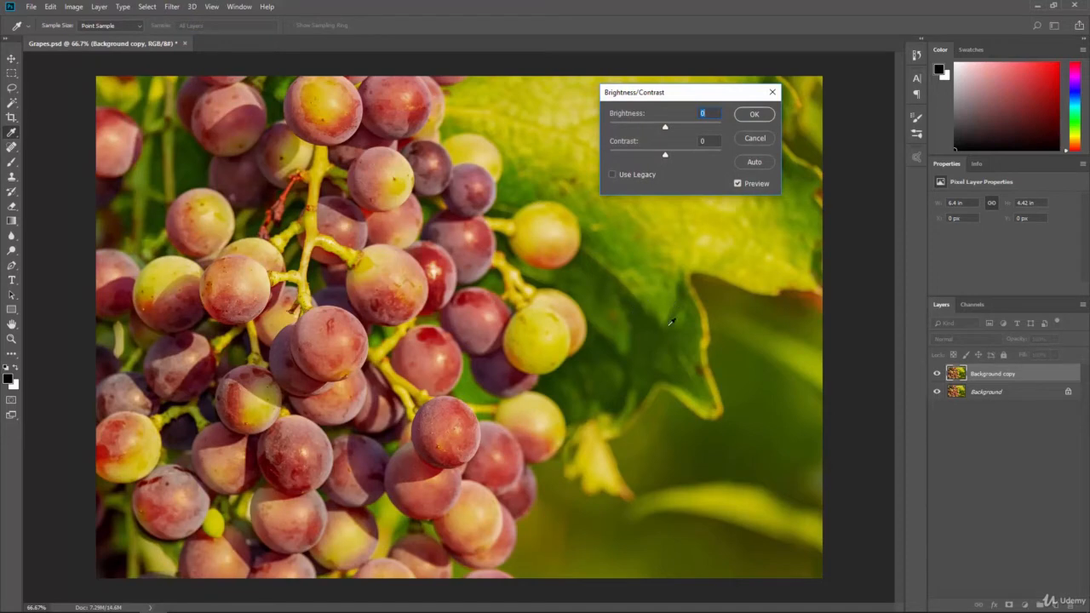
drag(665, 126, 713, 157)
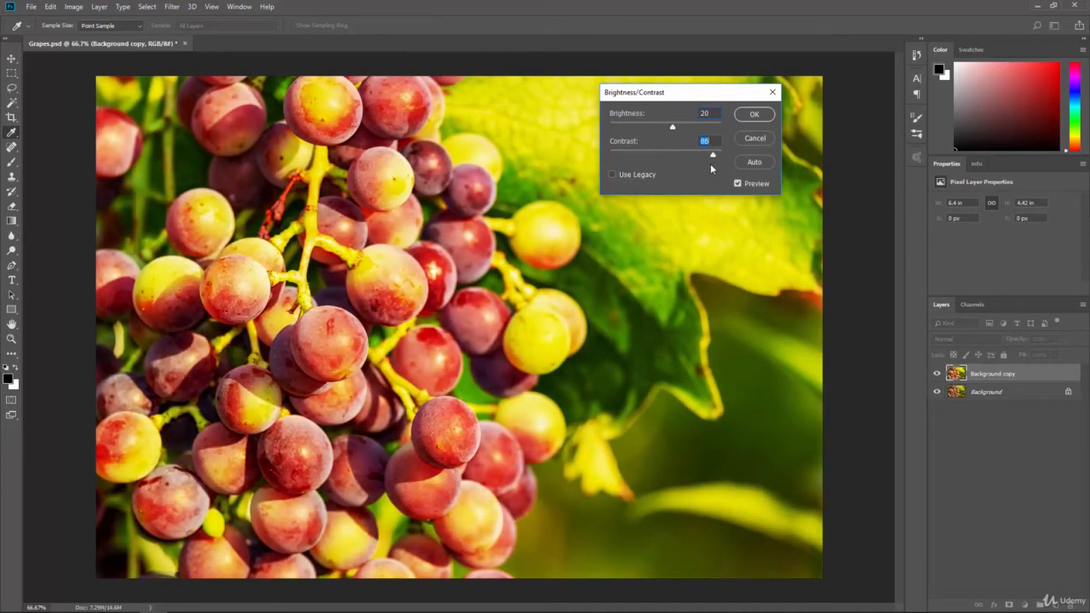
click(754, 114)
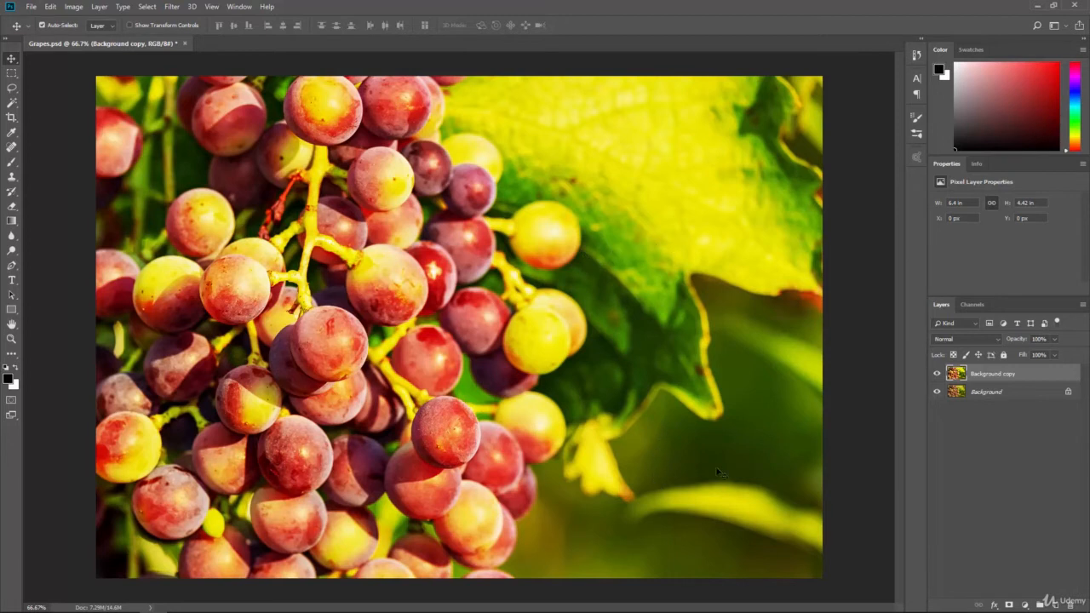
Erase the leaf area to the right of the grapes on the Background copy layer with a 174 px hard eraser.
click(991, 400)
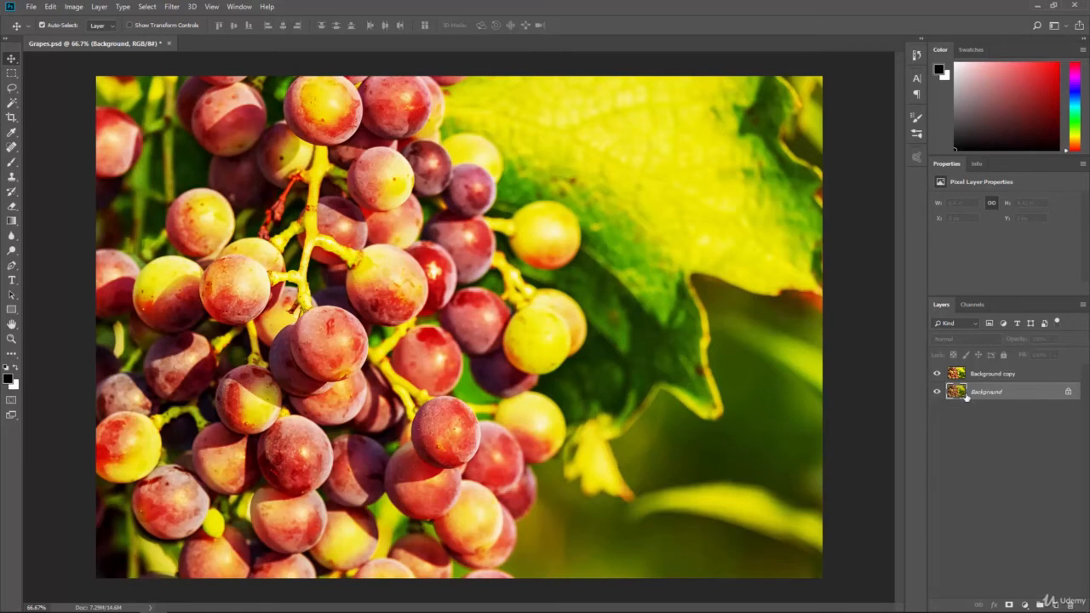
click(980, 375)
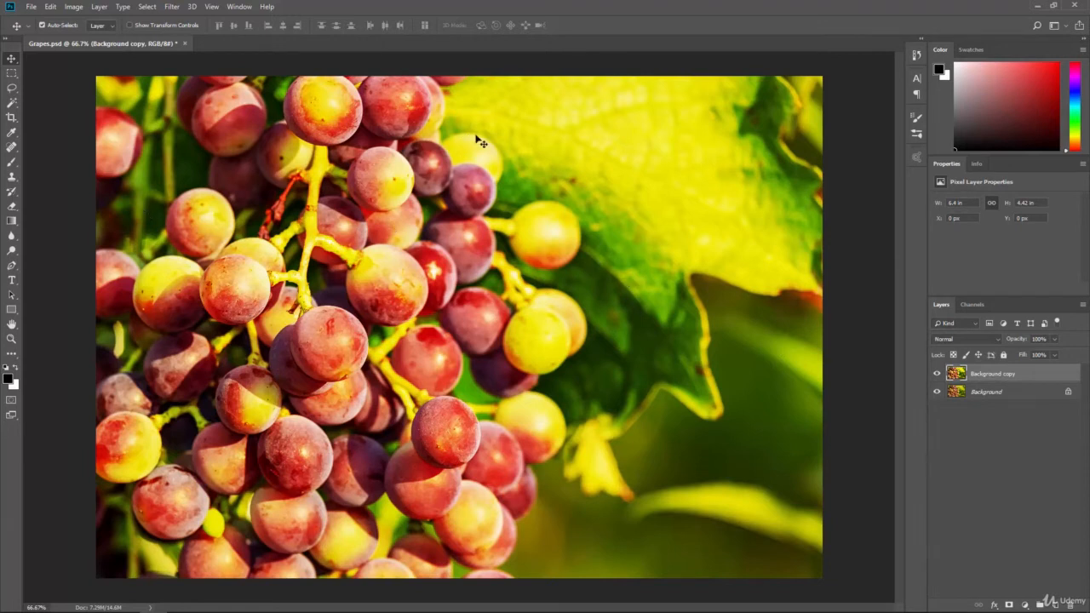
click(11, 205)
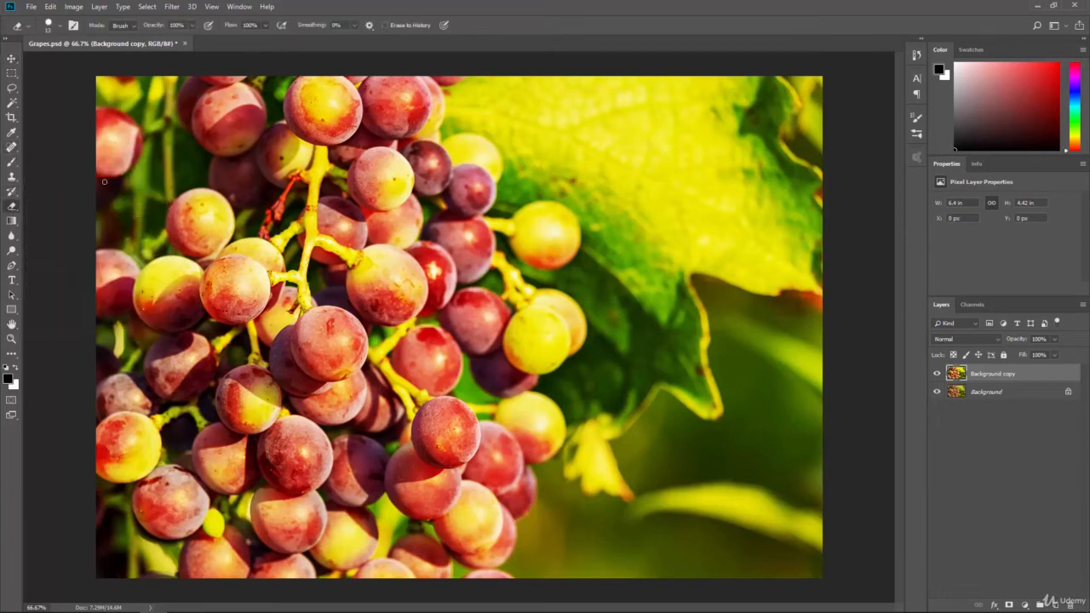
click(61, 26)
drag(95, 65, 112, 64)
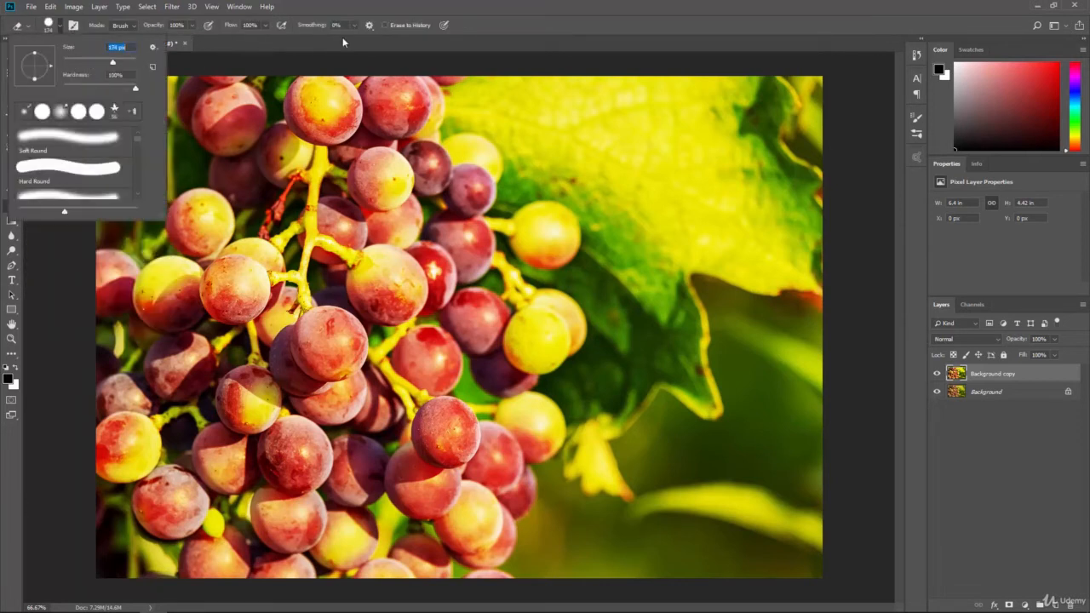
click(624, 23)
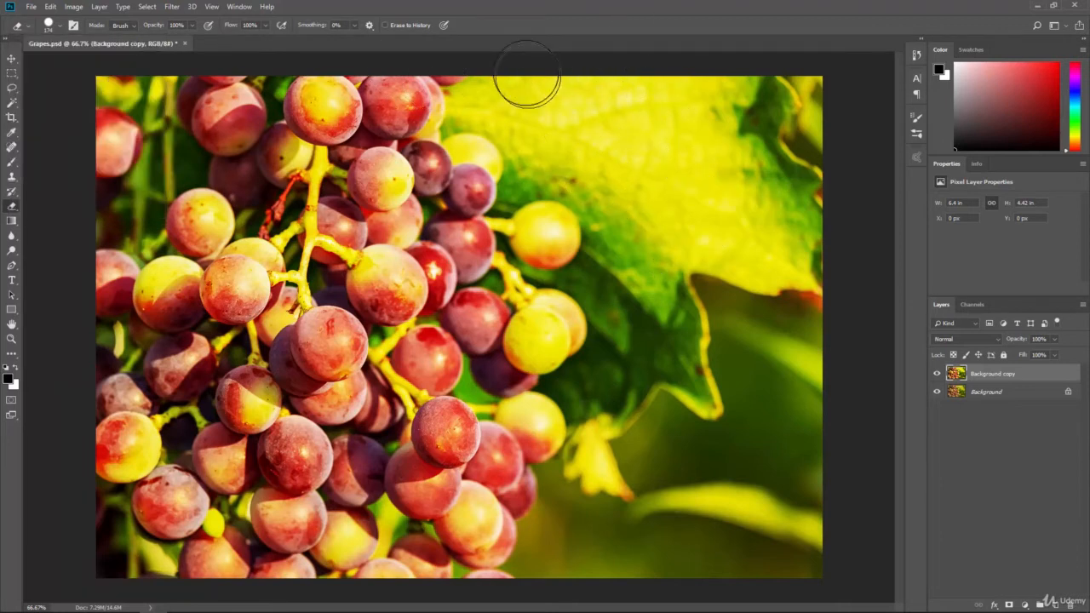
click(512, 92)
mouse_move(526, 112)
mouse_down()
mouse_move(612, 113)
mouse_move(652, 110)
mouse_move(552, 94)
mouse_move(812, 92)
mouse_move(871, 143)
mouse_move(801, 162)
mouse_move(714, 142)
mouse_move(809, 237)
mouse_move(829, 390)
mouse_move(816, 605)
mouse_move(763, 197)
mouse_move(766, 361)
mouse_move(787, 495)
mouse_move(787, 561)
mouse_move(777, 562)
mouse_move(677, 133)
mouse_move(713, 575)
mouse_move(686, 411)
mouse_move(660, 543)
mouse_move(654, 463)
mouse_move(580, 570)
mouse_move(558, 543)
mouse_up()
mouse_move(586, 501)
mouse_down()
mouse_move(609, 455)
mouse_move(607, 425)
mouse_move(589, 388)
mouse_move(683, 364)
mouse_move(664, 349)
mouse_move(656, 299)
mouse_move(648, 332)
mouse_move(618, 358)
mouse_move(625, 281)
mouse_move(608, 277)
mouse_move(651, 225)
mouse_move(623, 162)
mouse_move(623, 246)
mouse_move(606, 159)
mouse_move(598, 156)
mouse_move(605, 199)
mouse_move(598, 181)
mouse_move(538, 153)
mouse_move(495, 96)
mouse_up()
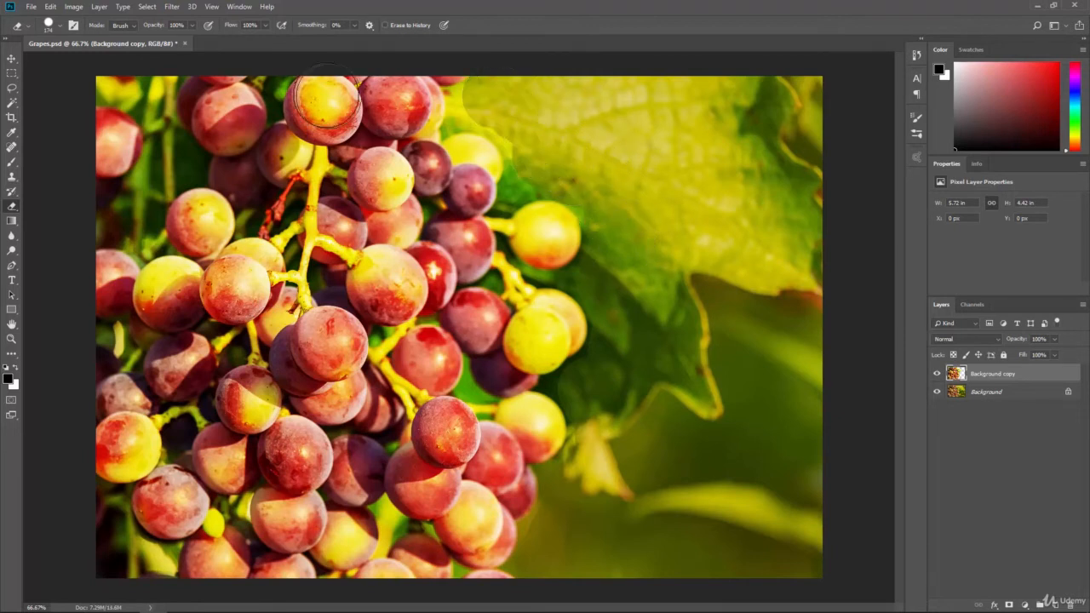
Reduce the eraser to 50 px and erase the Background copy's leftover leaf area closely along the right edge of the grapes.
key(bracketleft)
key(bracketleft)
key(bracketleft)
key(bracketleft)
key(bracketleft)
key(bracketleft)
key(bracketleft)
key(bracketleft)
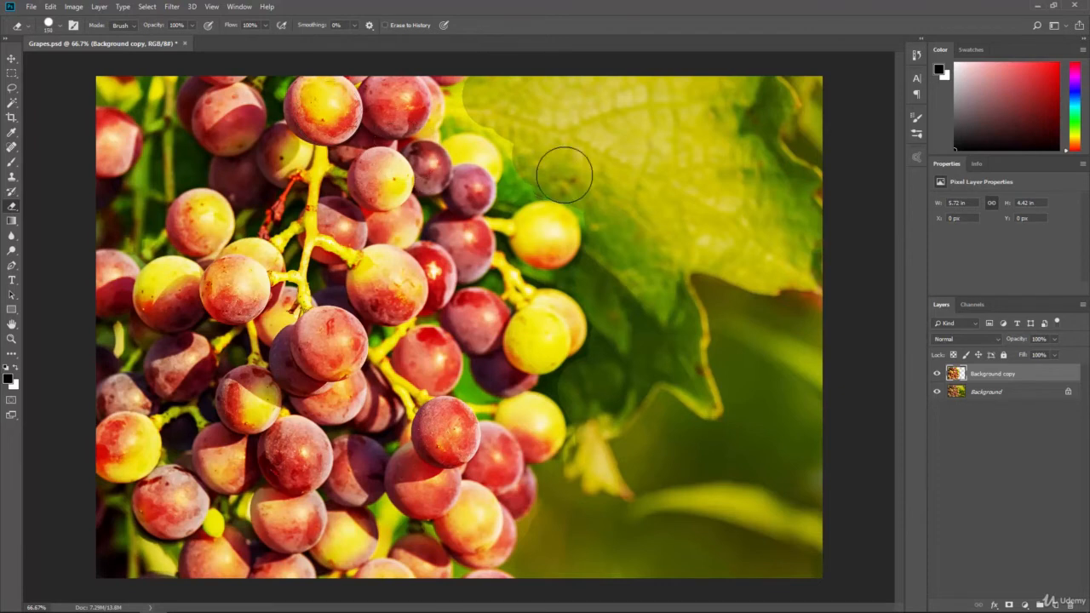
mouse_move(468, 91)
mouse_down()
mouse_move(453, 125)
mouse_move(494, 121)
mouse_move(516, 141)
mouse_move(476, 122)
mouse_move(512, 148)
mouse_move(514, 193)
mouse_up()
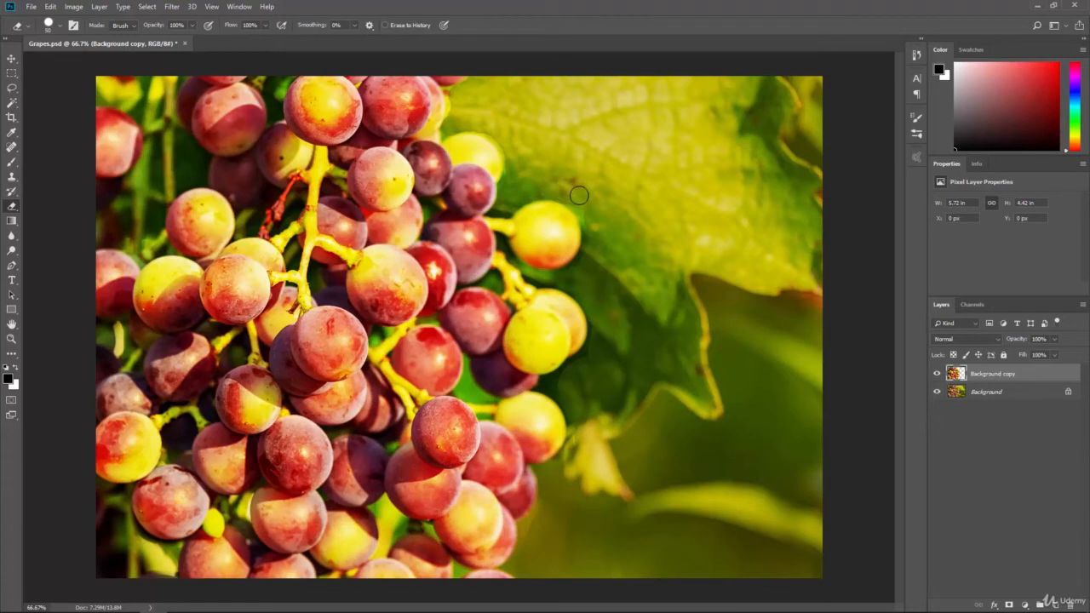
mouse_move(579, 195)
mouse_down()
mouse_move(596, 231)
mouse_move(581, 207)
mouse_move(589, 271)
mouse_up()
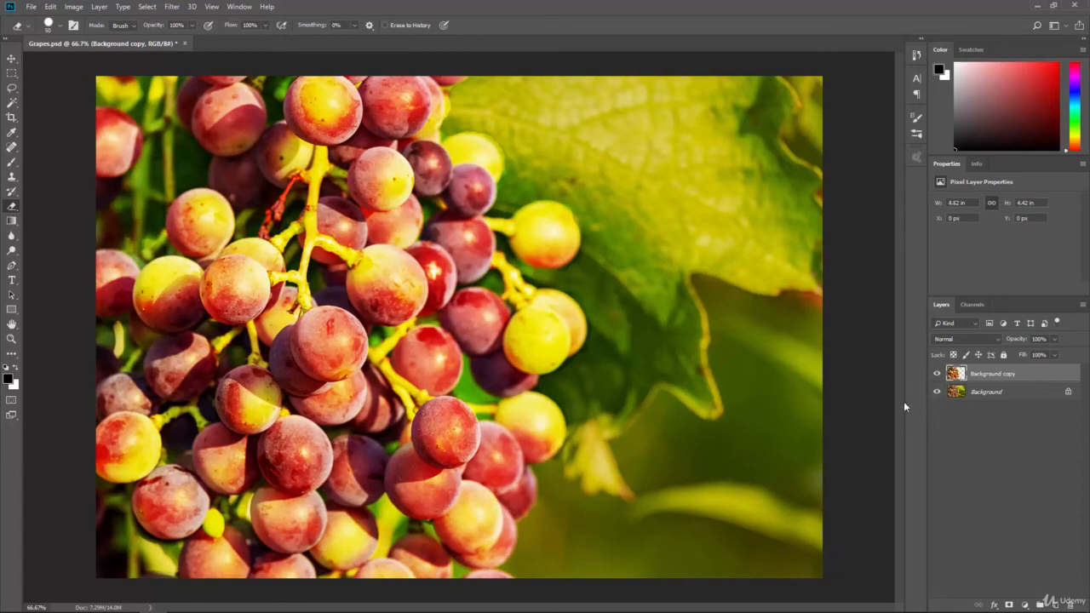
Show only the Background copy layer and erase the remaining fringe around the grapes on the right edge of the bunch.
click(938, 374)
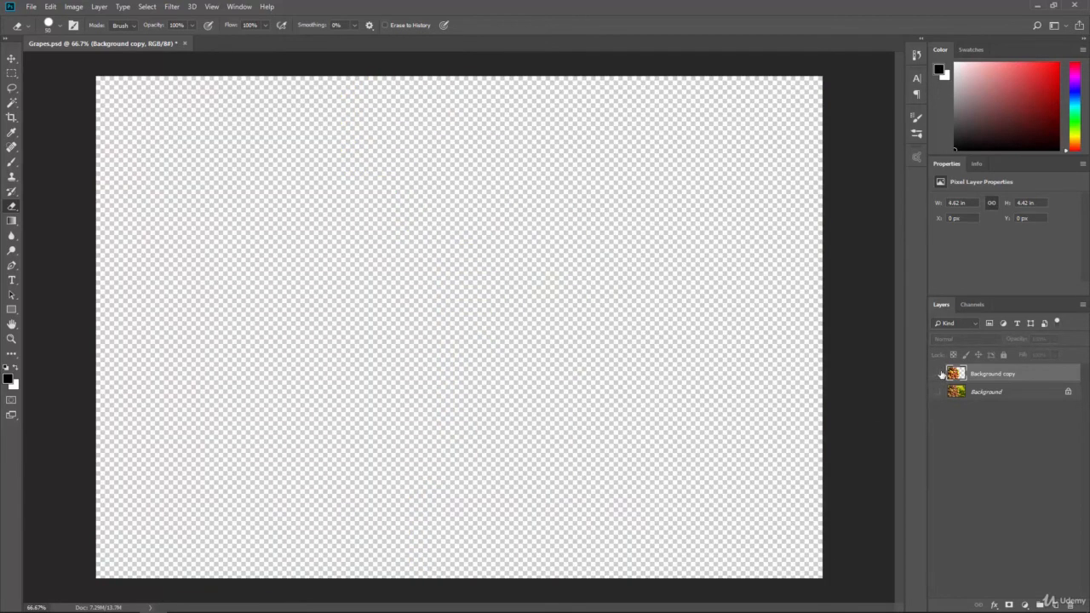
click(939, 373)
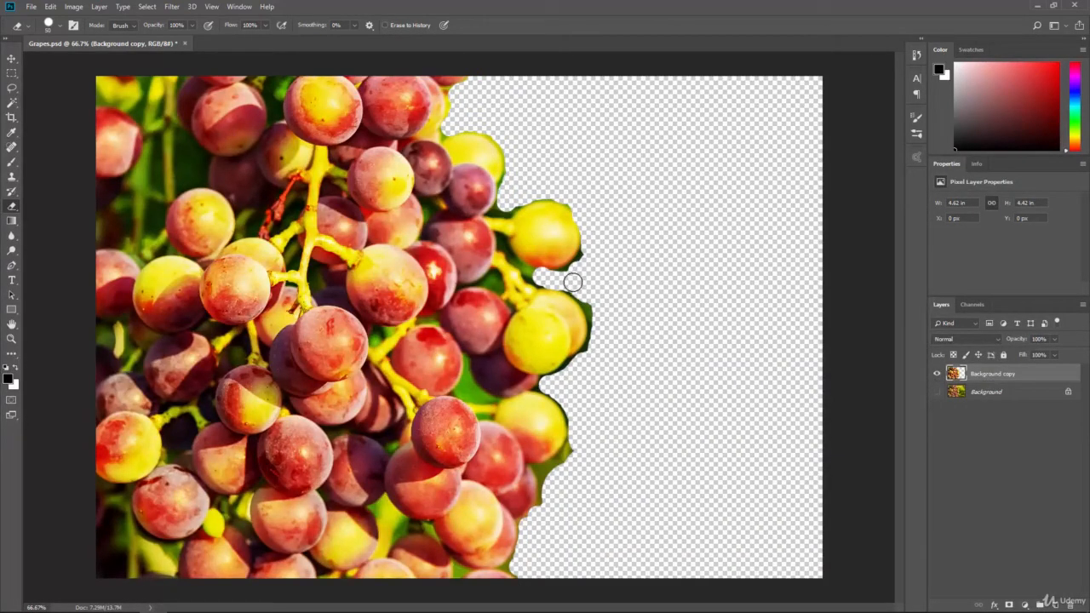
mouse_move(589, 299)
mouse_down()
mouse_move(597, 352)
mouse_move(596, 340)
mouse_move(552, 387)
mouse_up()
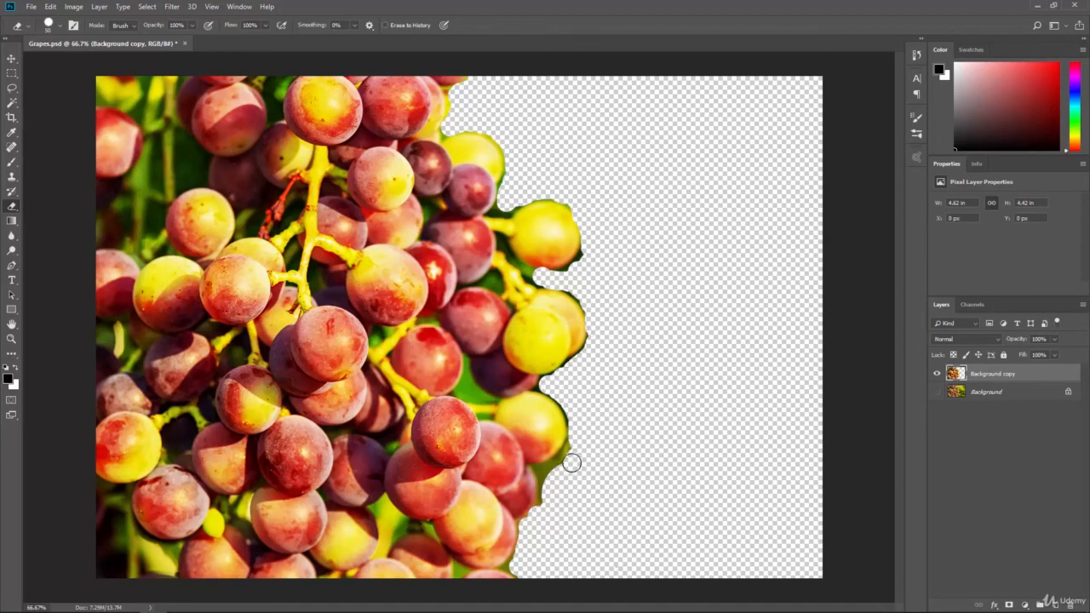
mouse_move(577, 445)
mouse_down()
mouse_move(548, 472)
mouse_move(537, 533)
mouse_up()
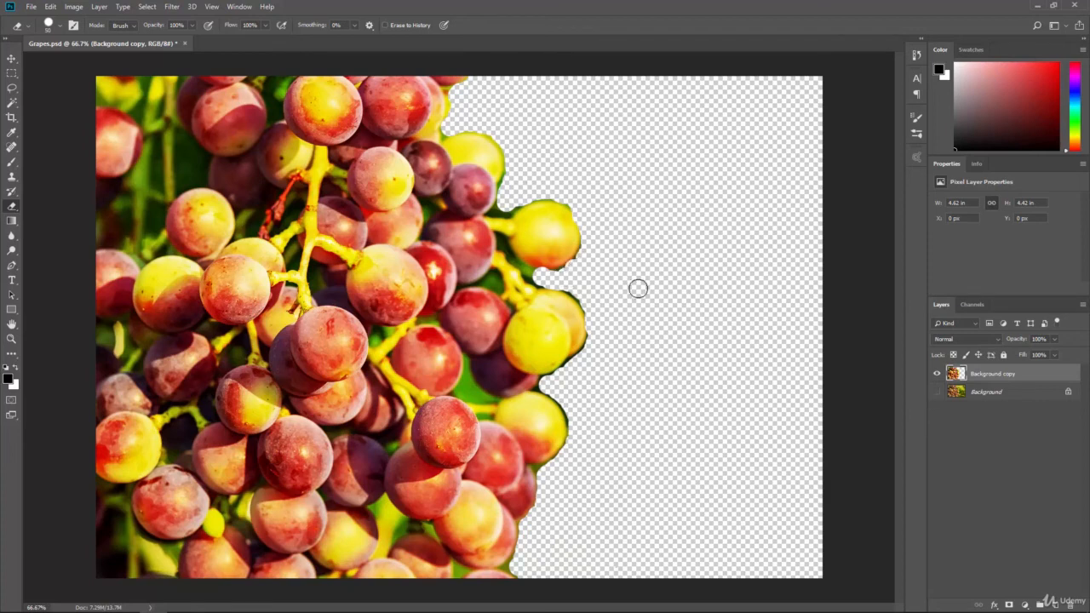
Make the Background layer visible again and toggle the Background copy off and on to compare the grapes with the original.
click(937, 374)
click(937, 392)
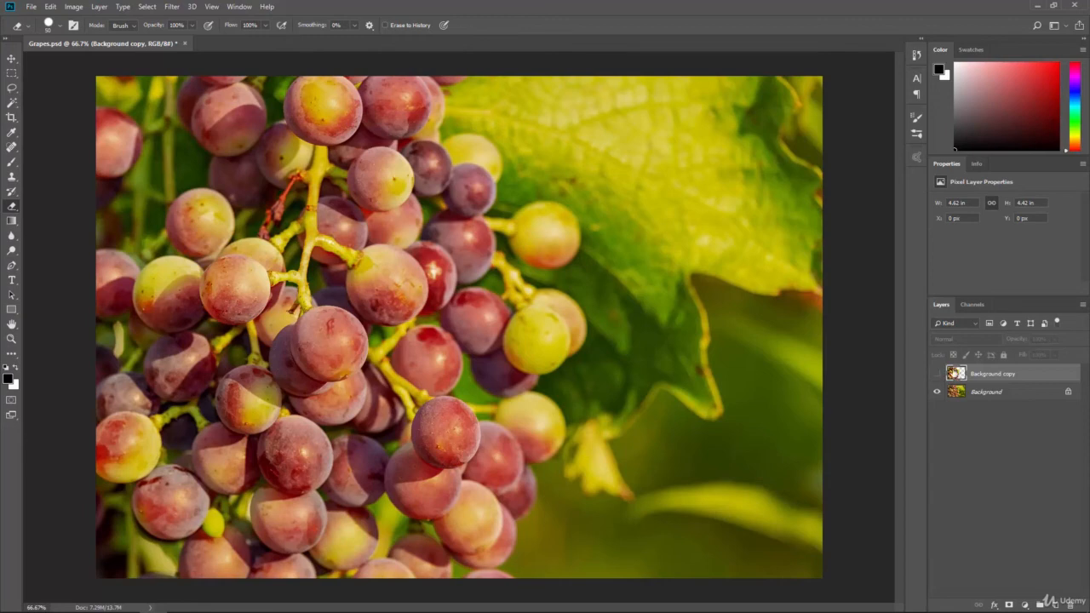
click(937, 374)
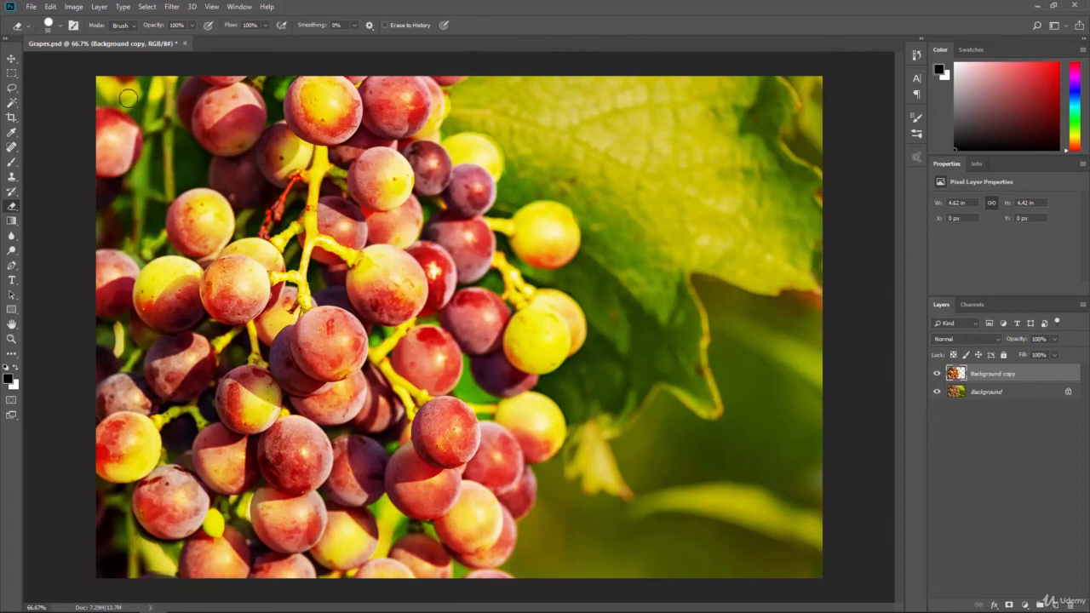
click(74, 7)
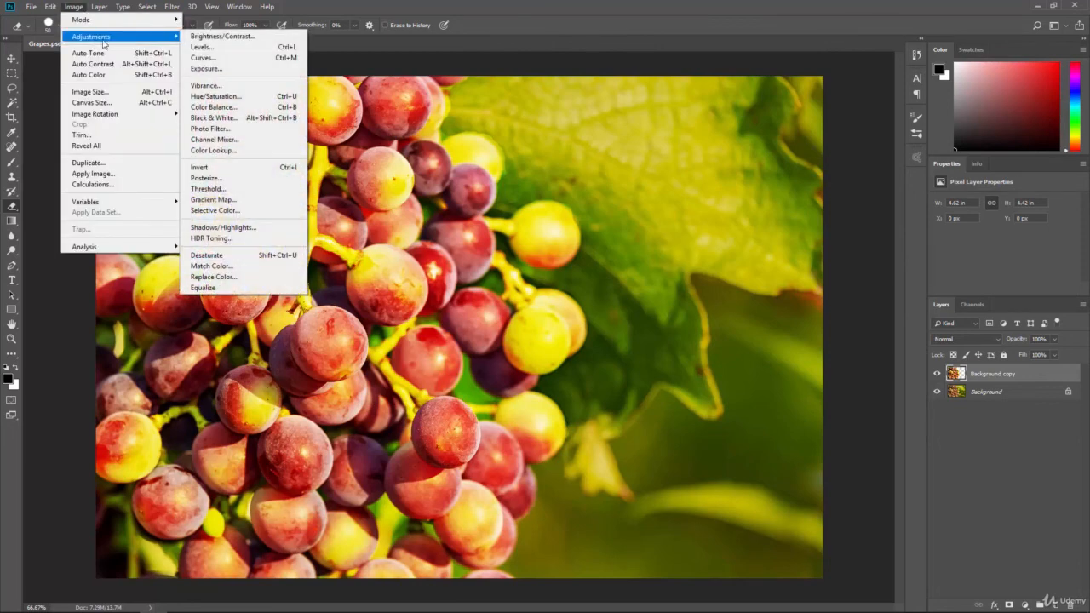
mouse_move(157, 39)
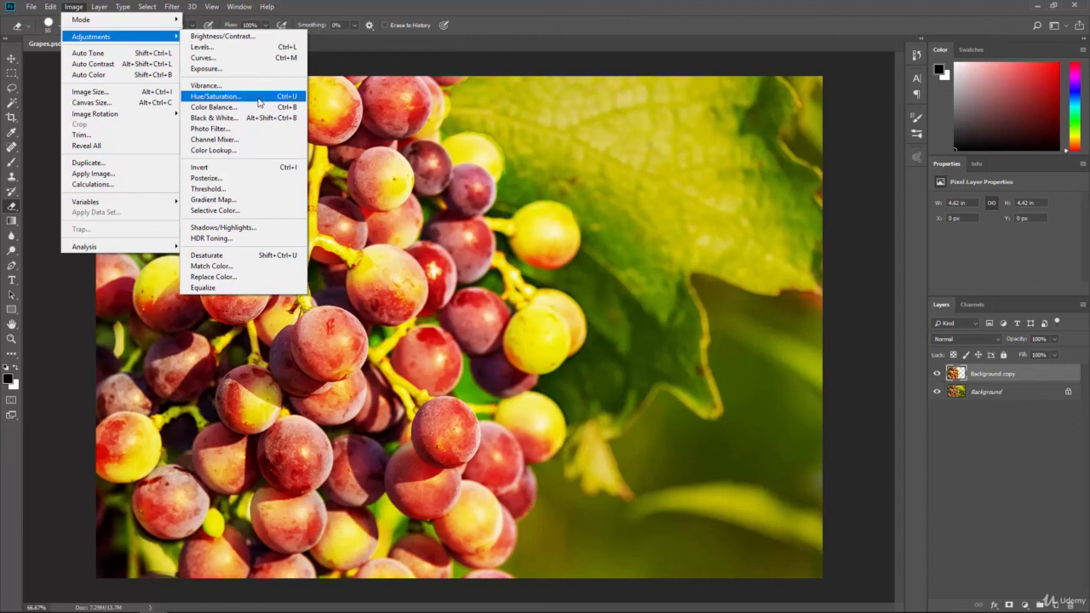
click(382, 6)
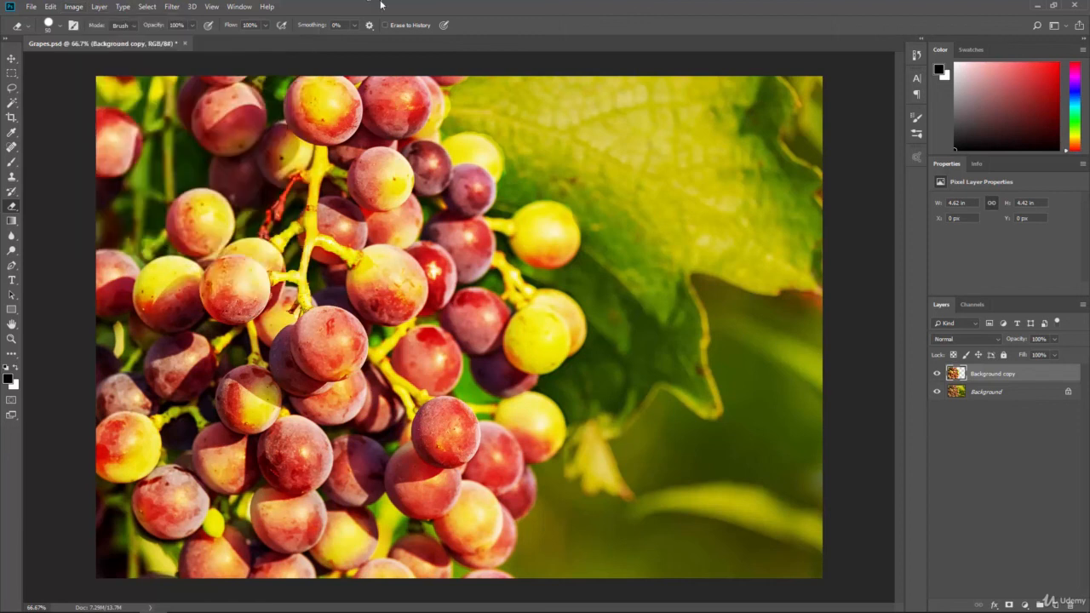